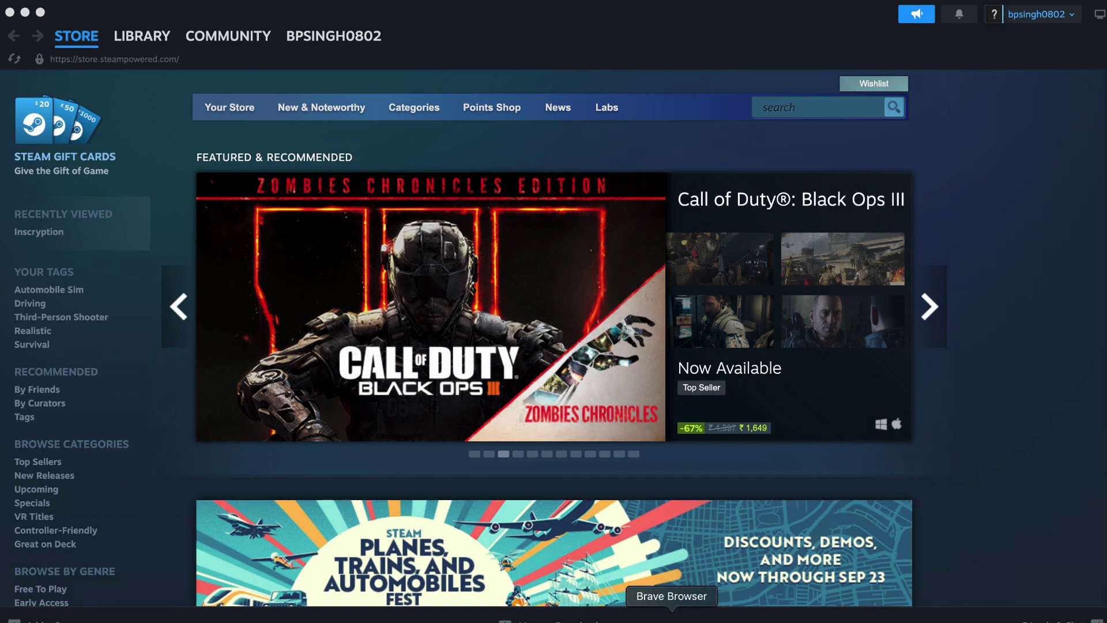
Switch to Brave Browser and open steamdb.info in a new tab
left_click(665, 616)
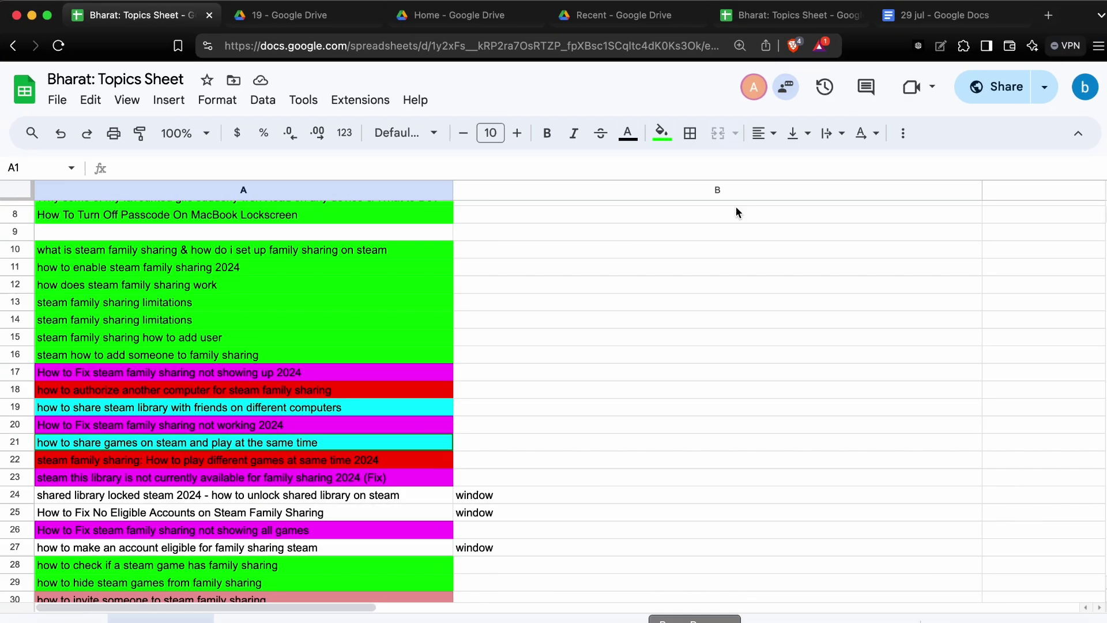
left_click(1049, 15)
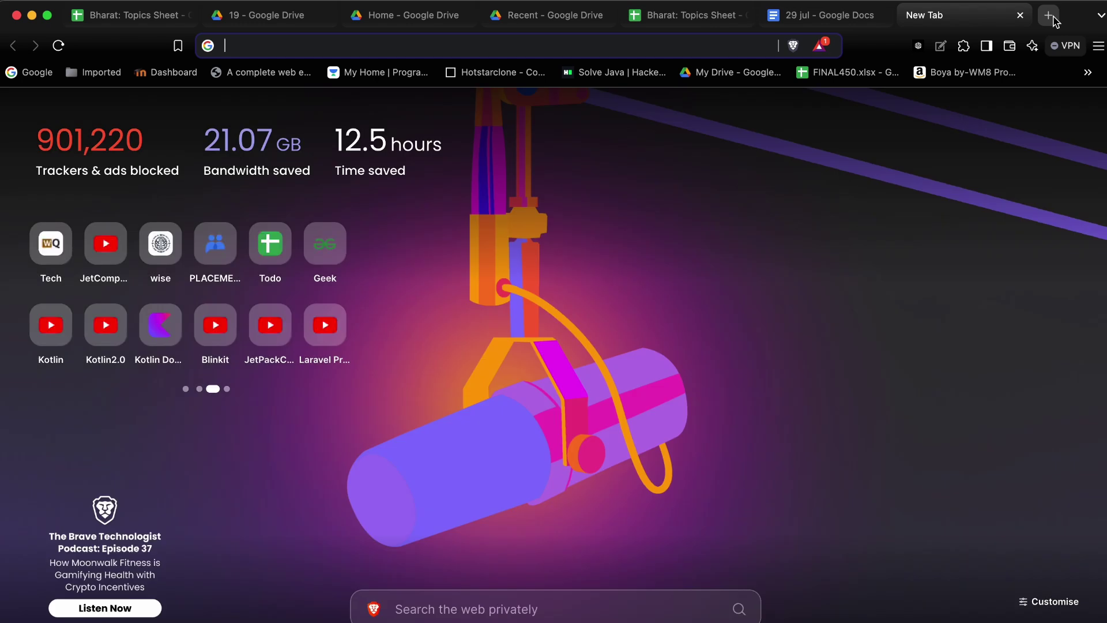
type("steamdb.info")
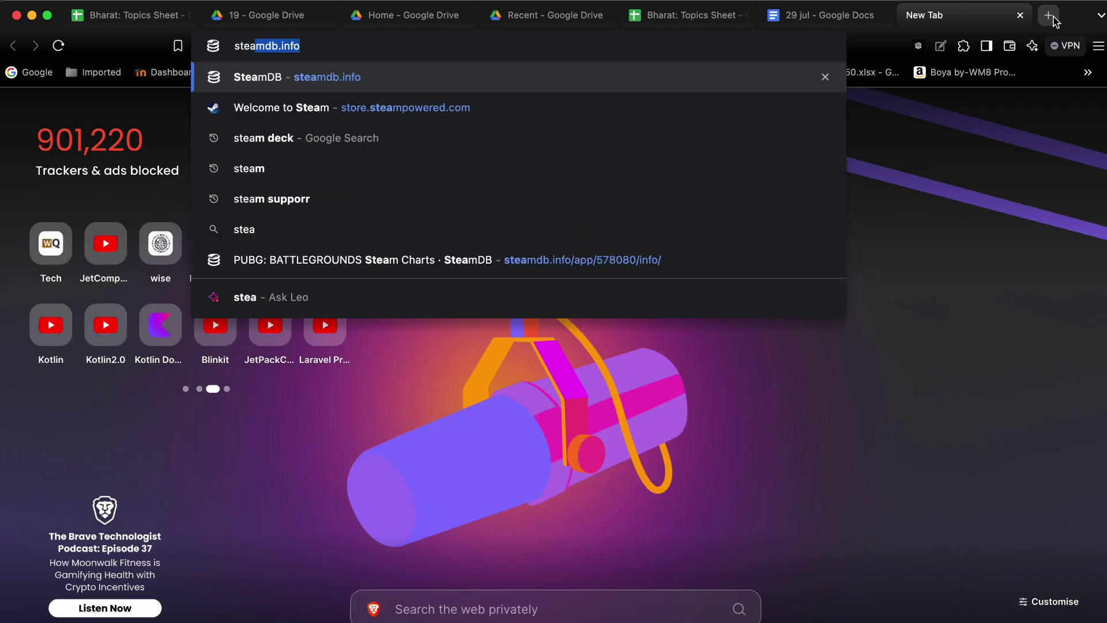
key("Return")
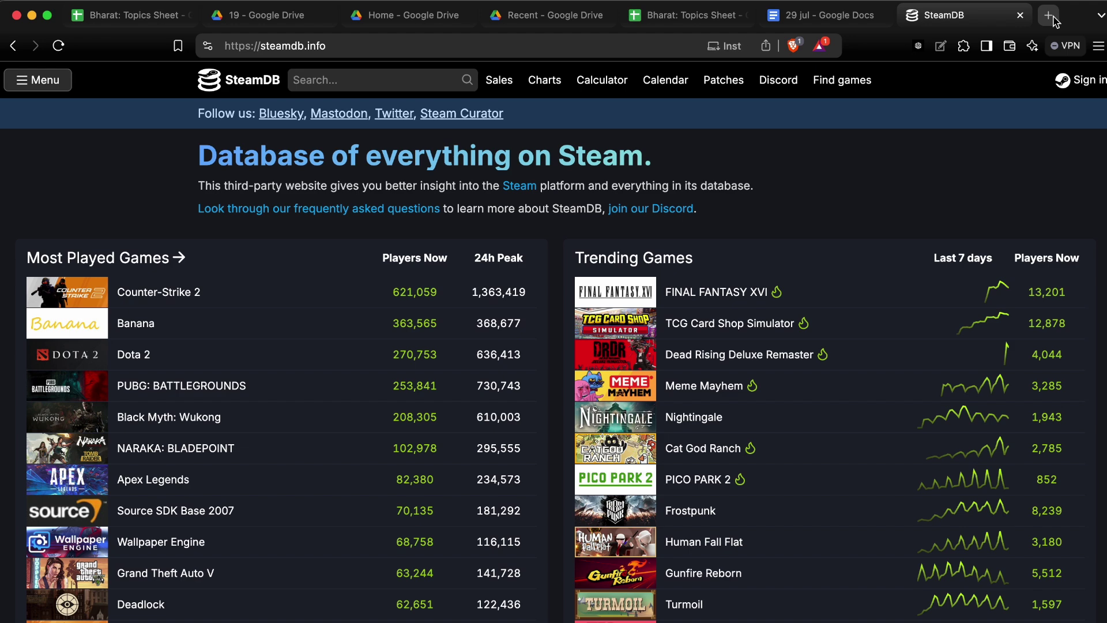
scroll(668, 105, "down", 2)
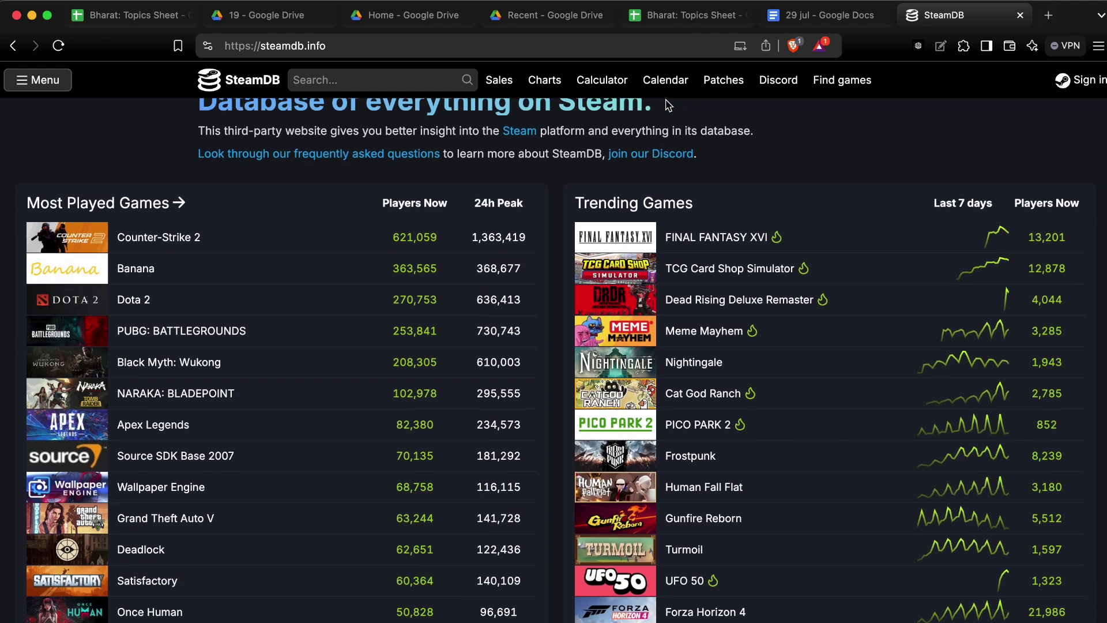
Check the SteamDB metadata of PUBG: BATTLEGROUNDS for its family sharing status and return to Steam
mouse_move(152, 324)
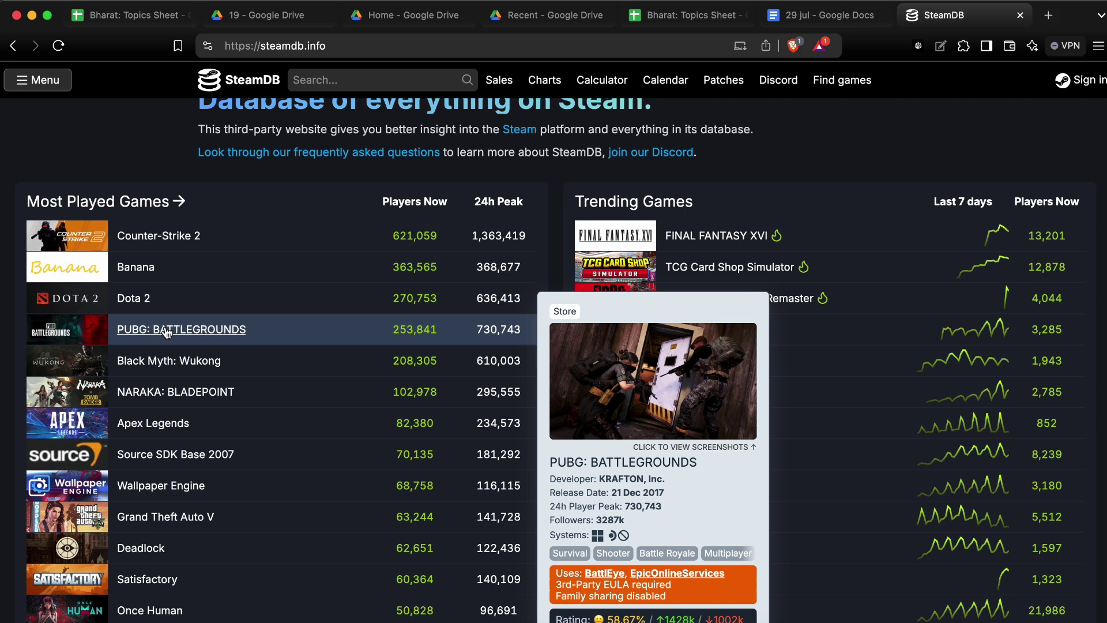
left_click(167, 331)
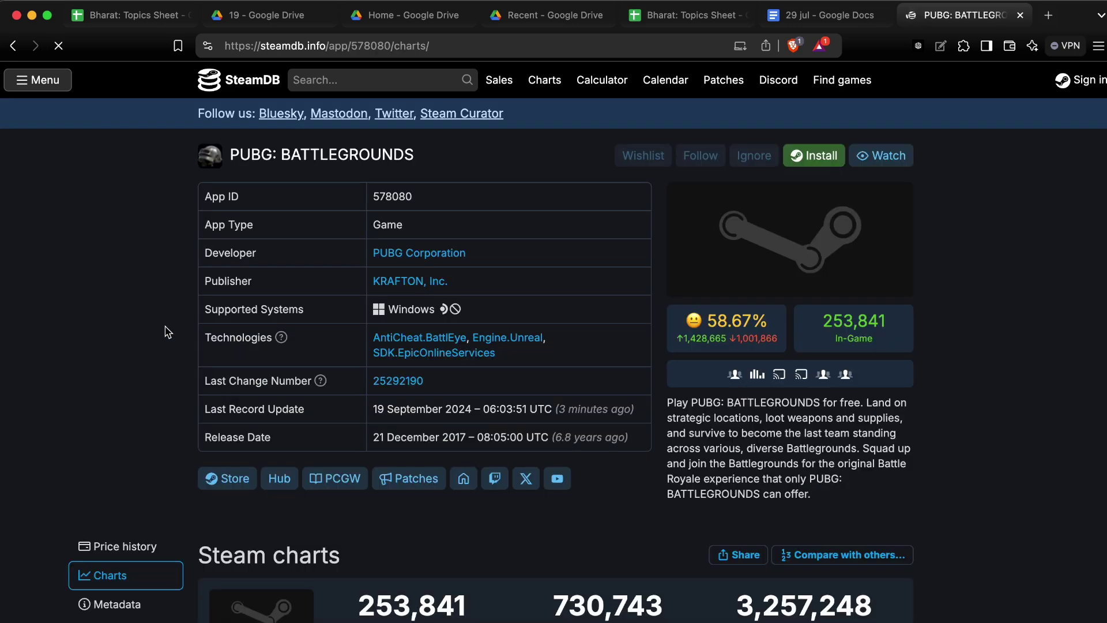
scroll(167, 268, "down", 2)
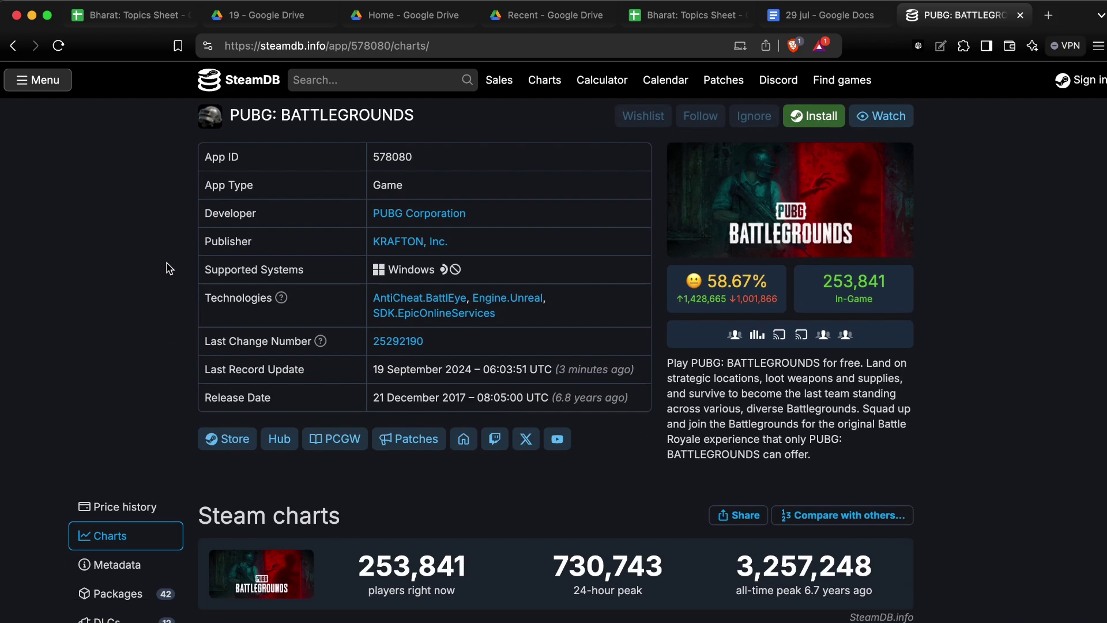
scroll(167, 268, "down", 3)
scroll(167, 268, "down", 5)
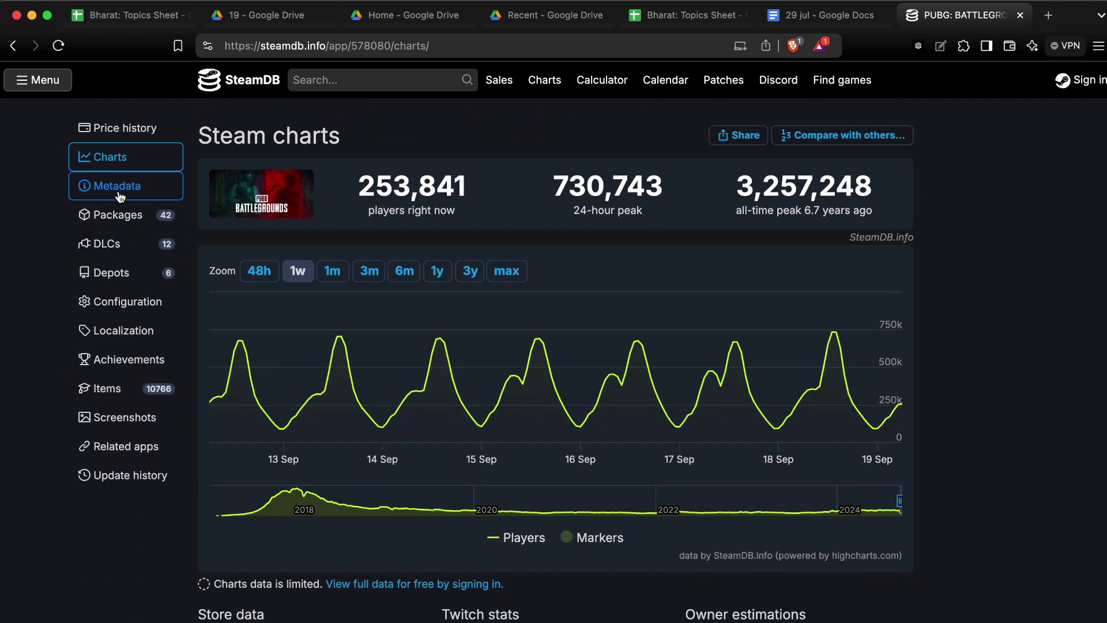
left_click(118, 197)
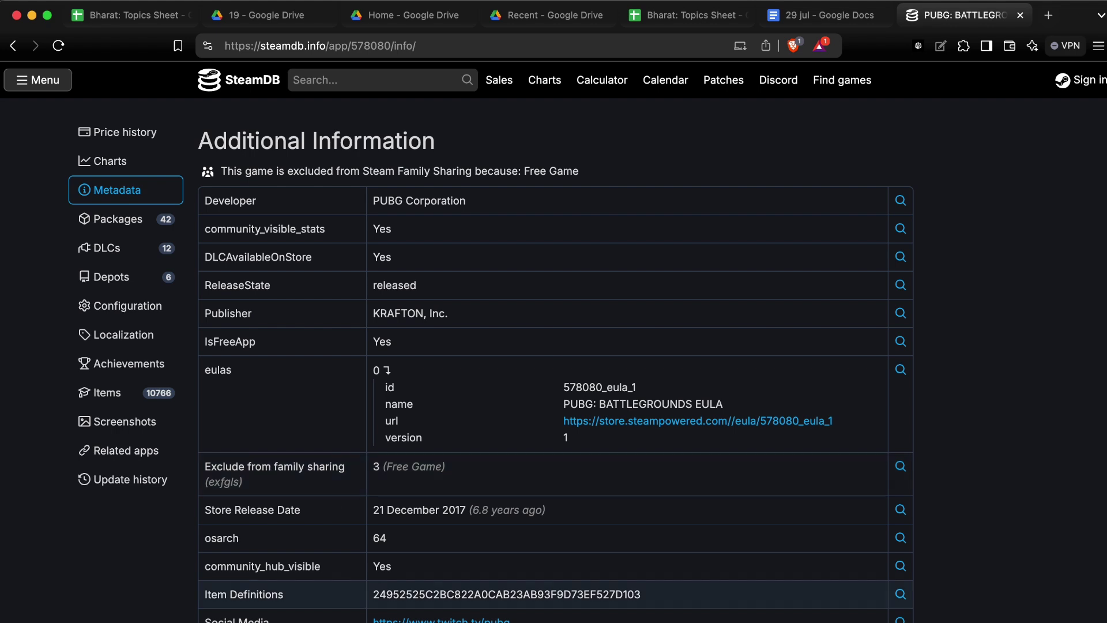
left_click(809, 617)
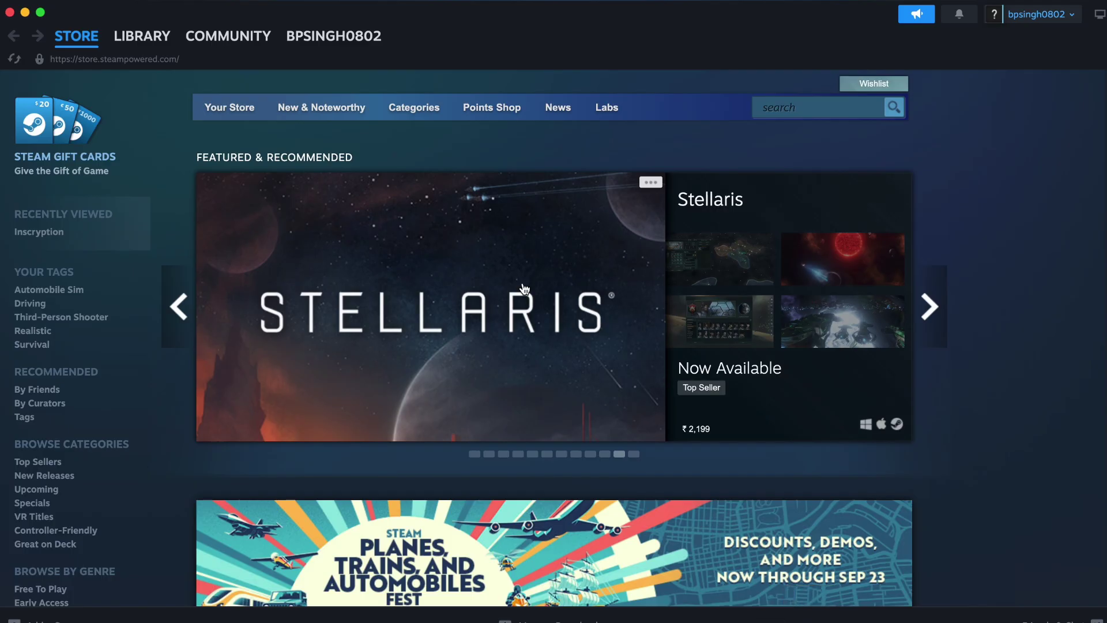
left_click(62, 5)
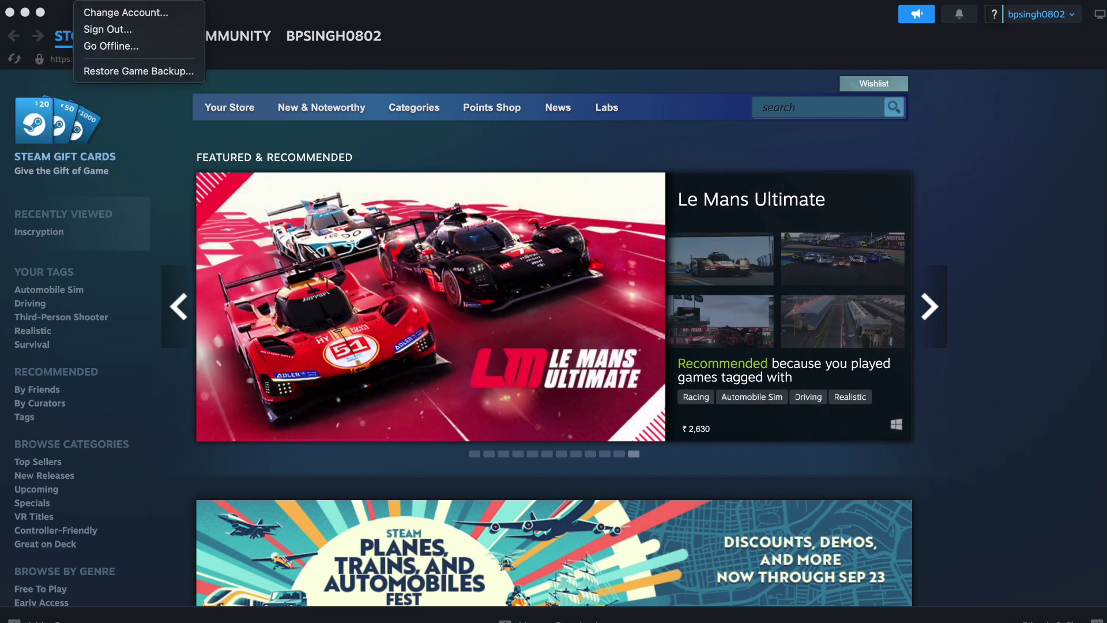
left_click(68, 29)
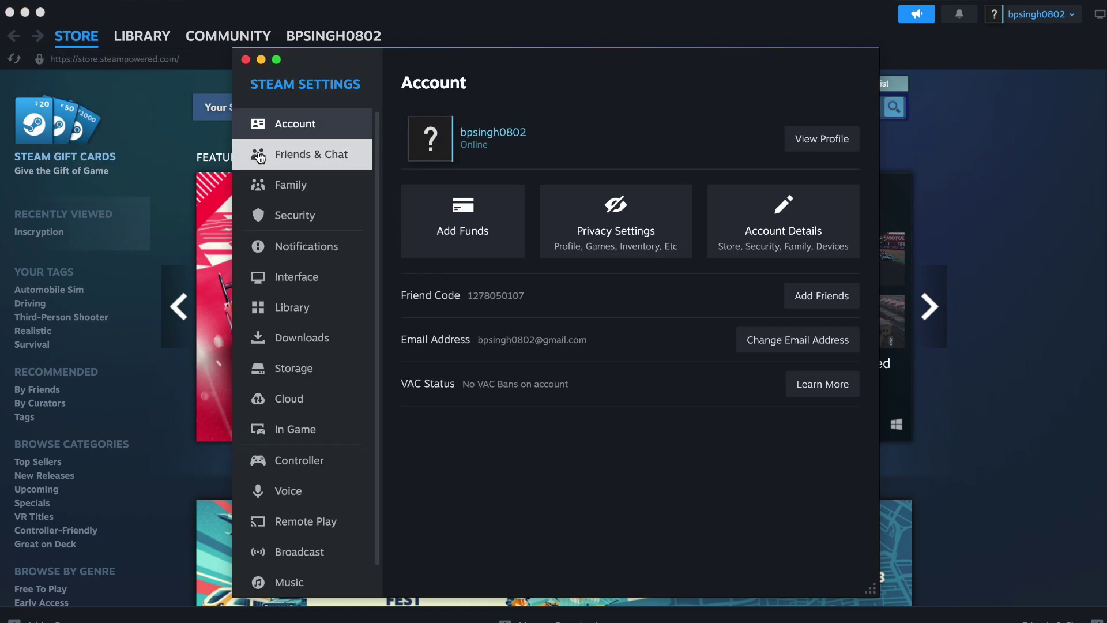
left_click(259, 155)
key("super+w")
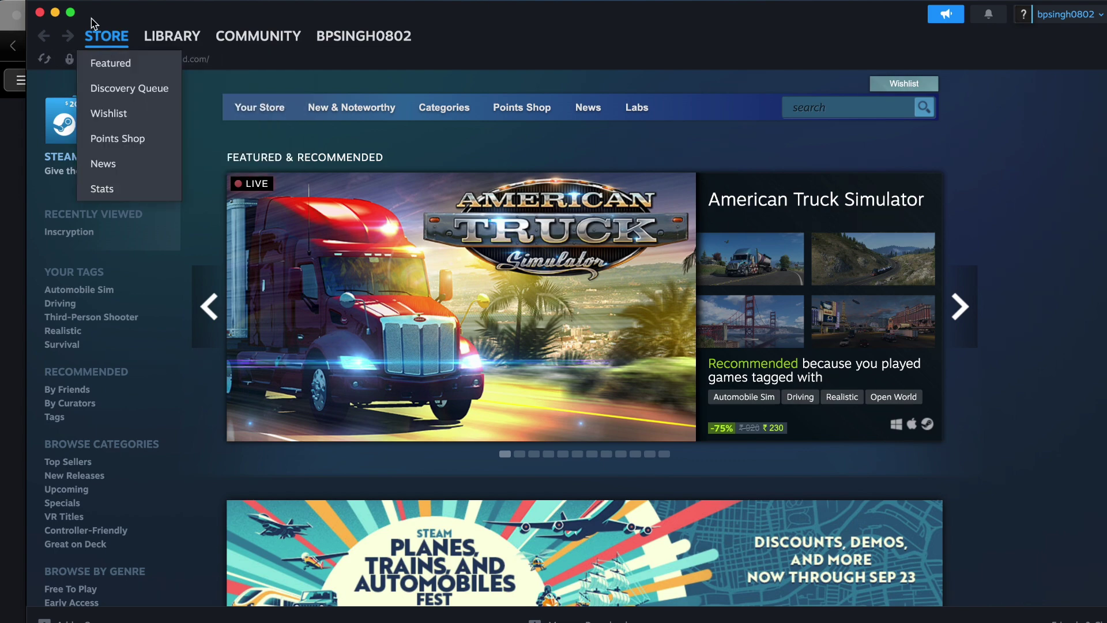
Open the Steam Family management page from the Family section of the Steam preferences
left_click(55, 2)
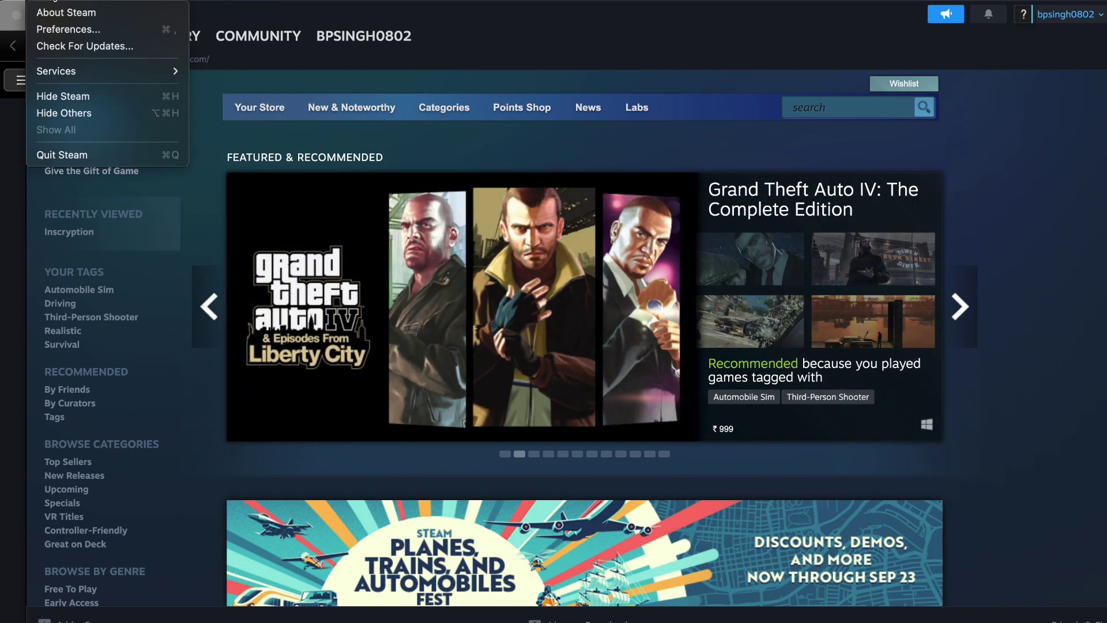
left_click(72, 23)
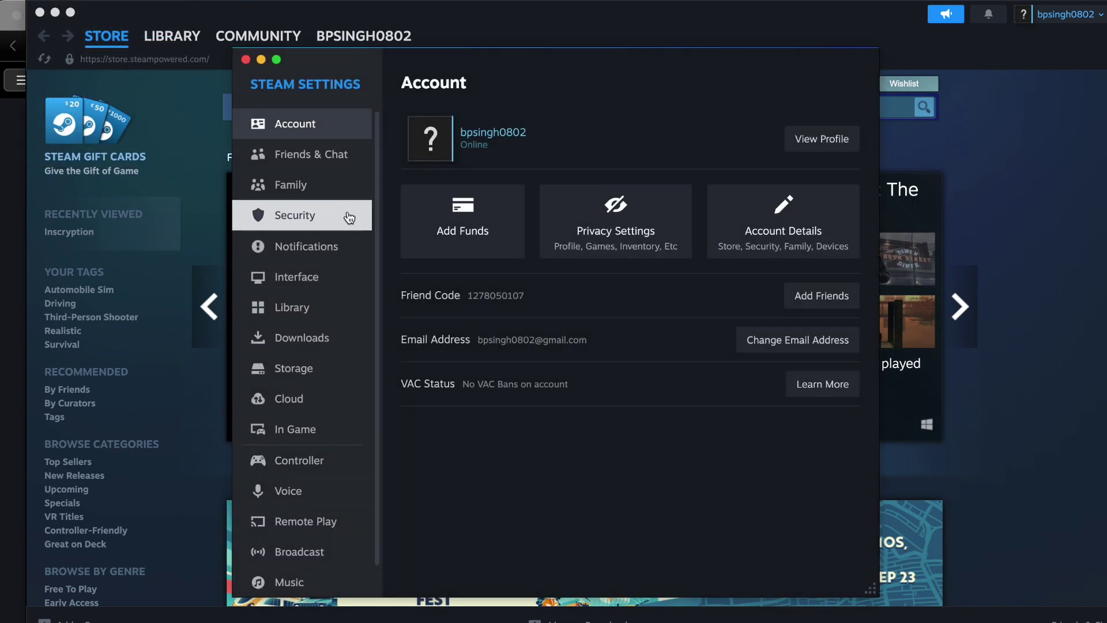
left_click(306, 175)
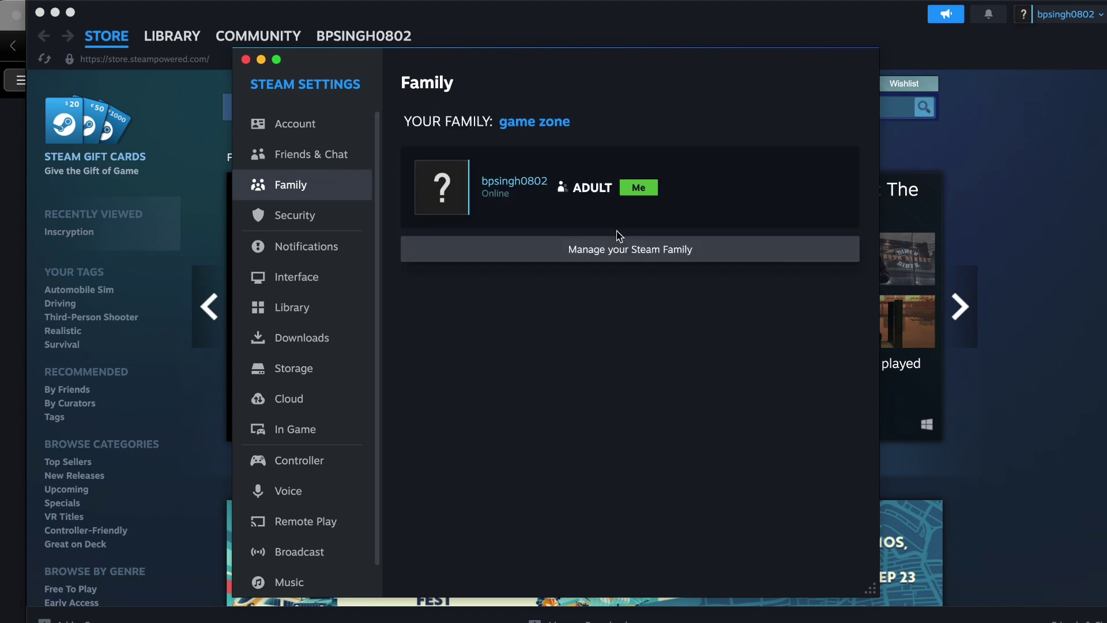
left_click(606, 249)
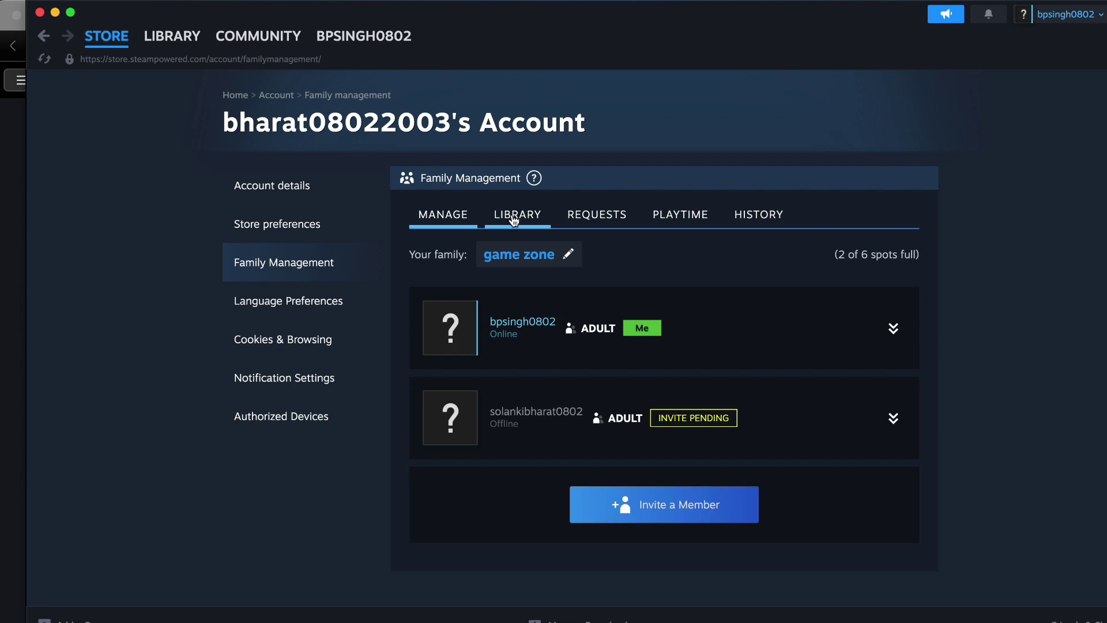
Open the family library and review which games are included in and excluded from family sharing
left_click(513, 218)
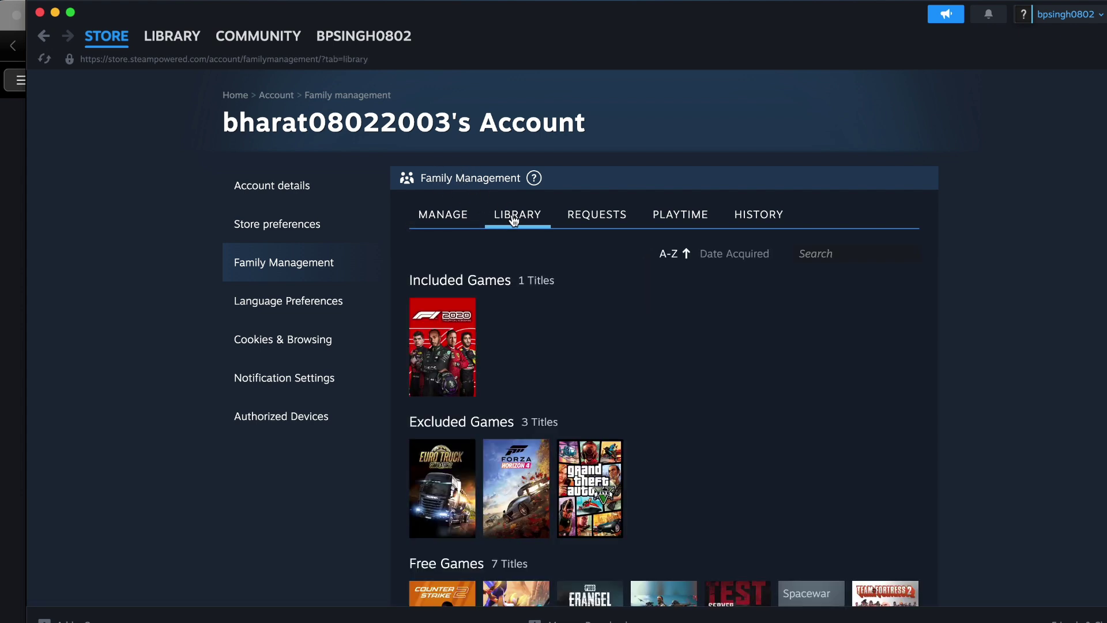
scroll(512, 218, "down", 2)
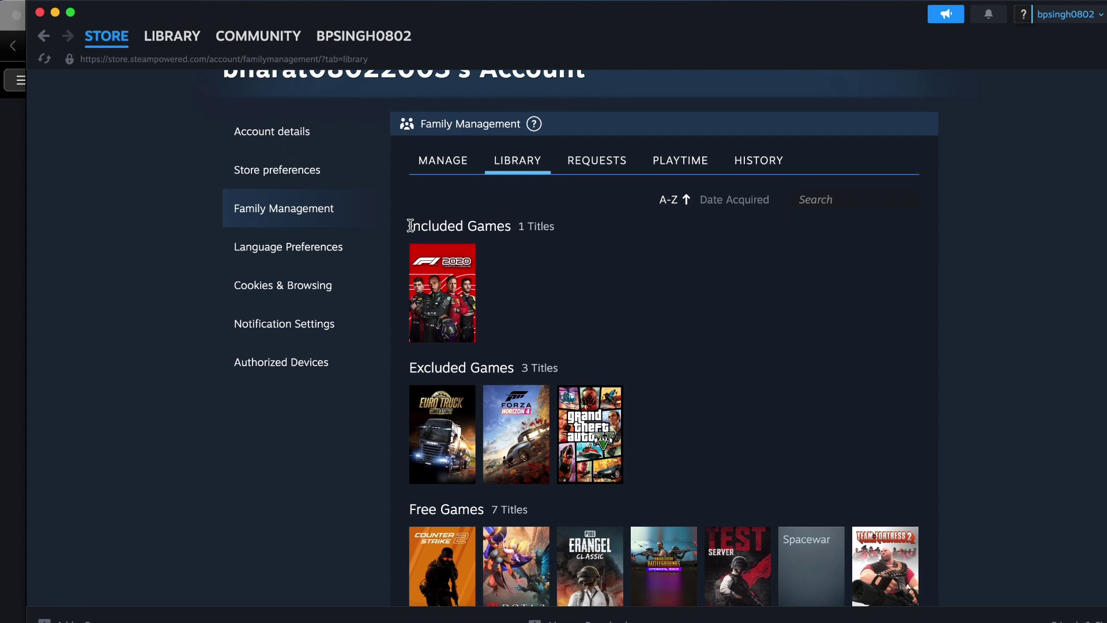
left_click_drag(410, 226, 520, 232)
left_click(560, 282)
Unmark the excluded Euro Truck Simulator game as private in the family library
right_click(441, 418)
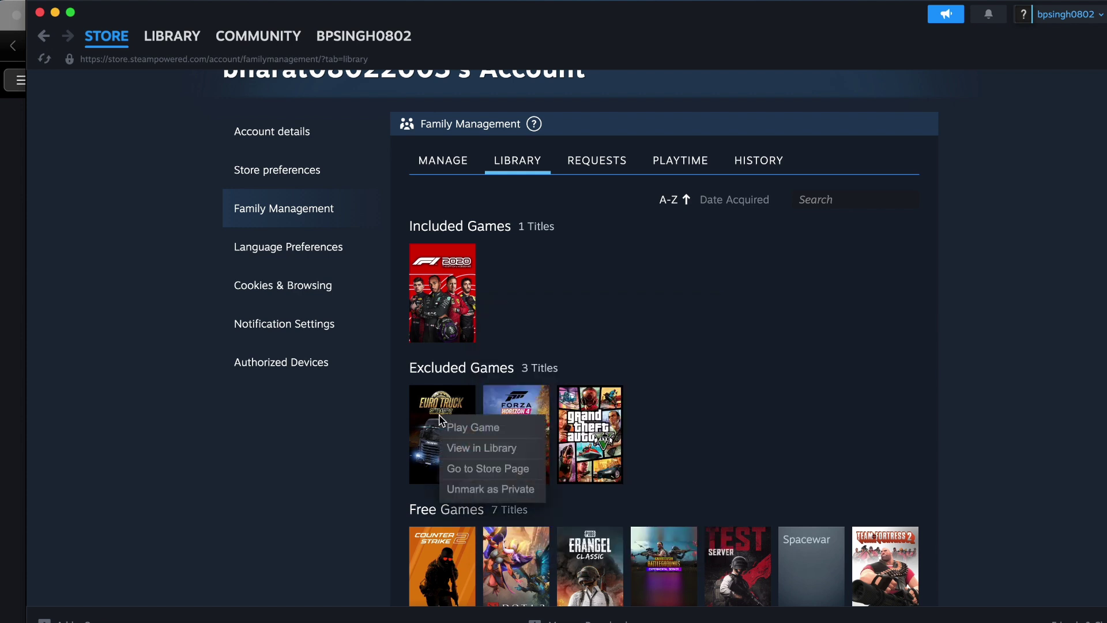
left_click(459, 493)
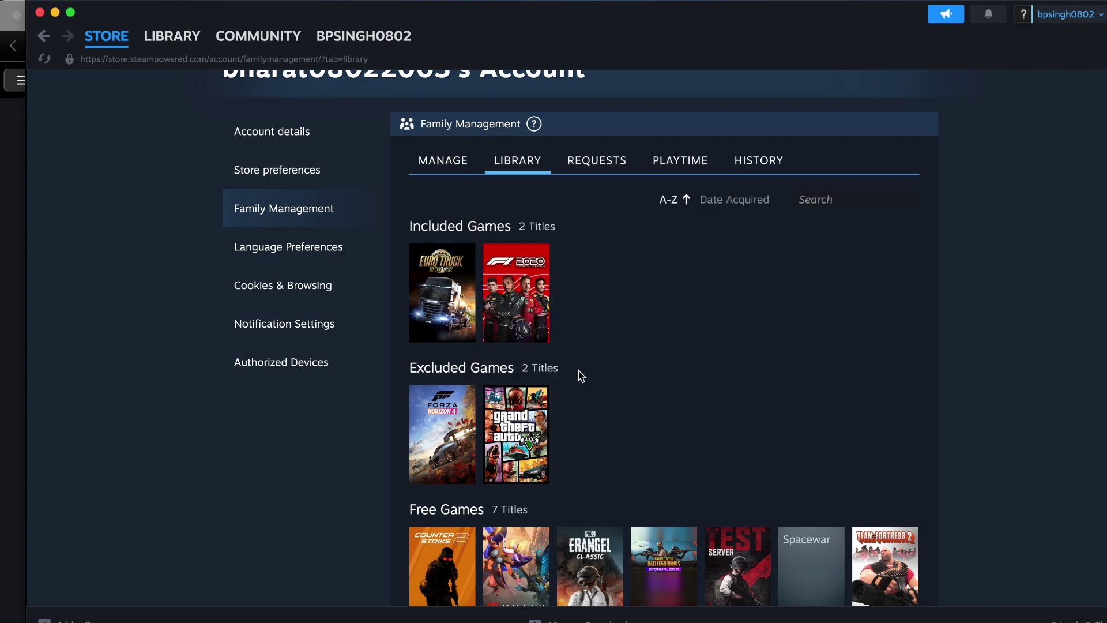
mouse_move(425, 329)
mouse_move(418, 404)
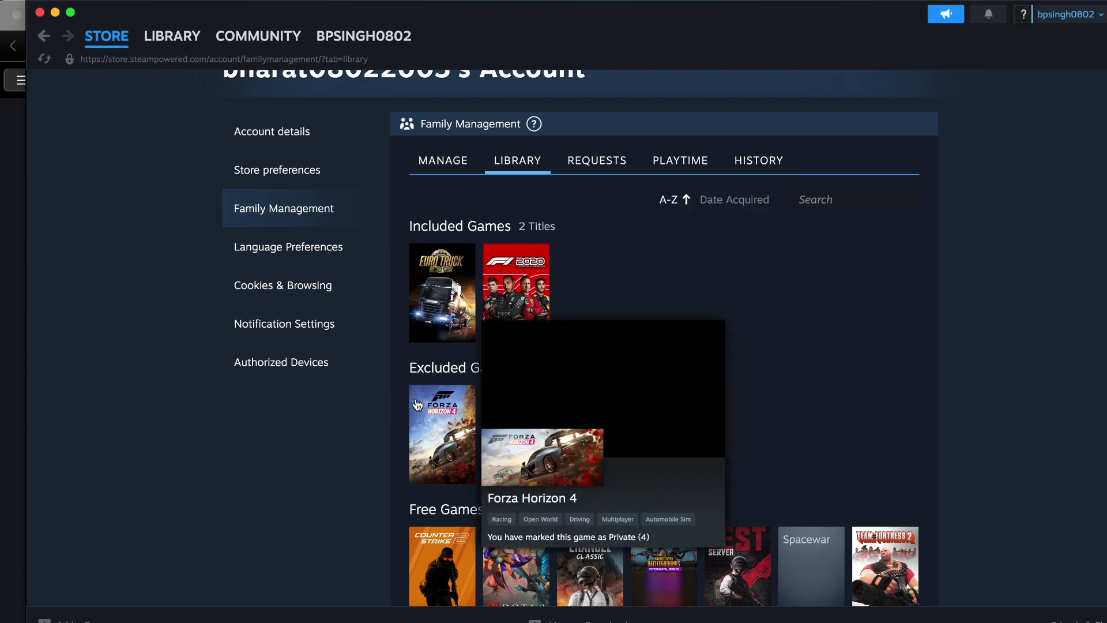
Return to the store home page and check for Steam client updates
left_click(44, 38)
left_click(44, 38)
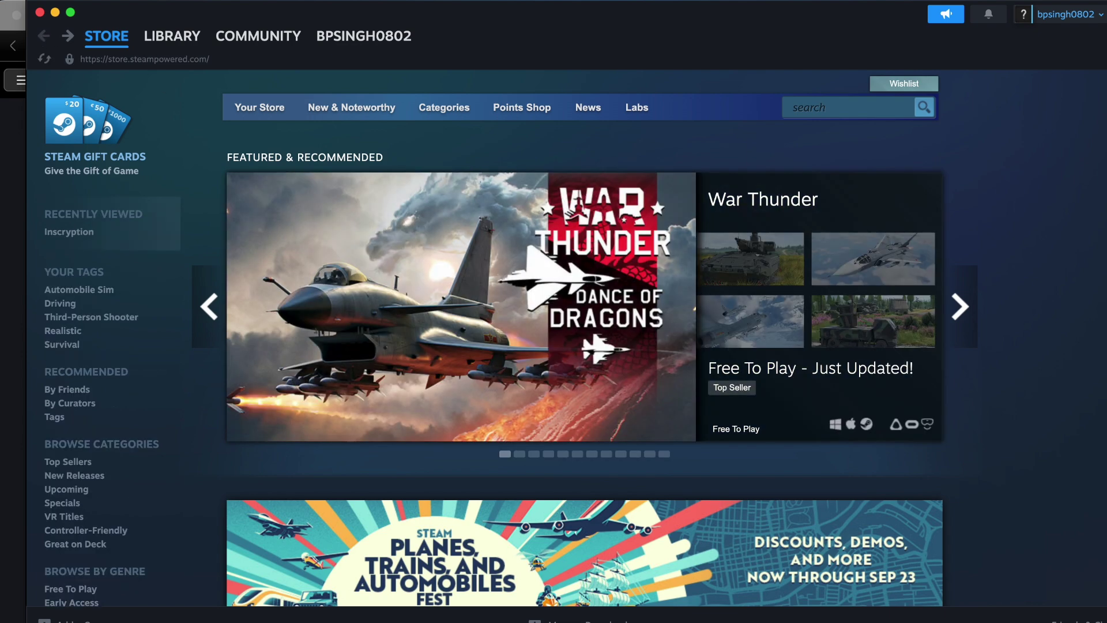
left_click(46, 1)
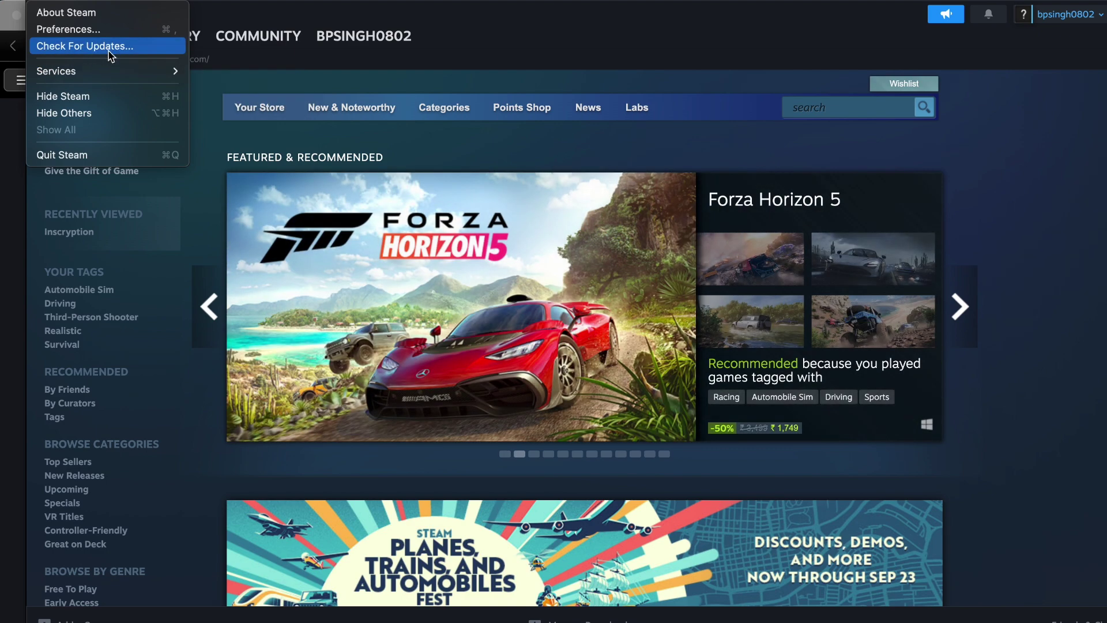
left_click(110, 52)
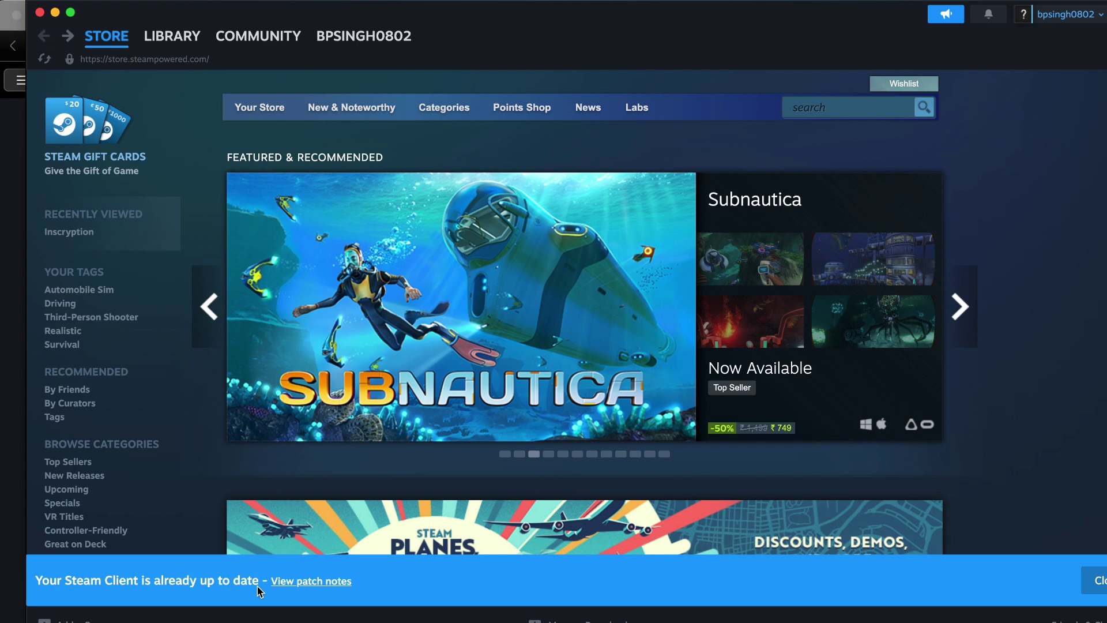
Open the update settings in the properties of F1 2020 from the game library
left_click(171, 33)
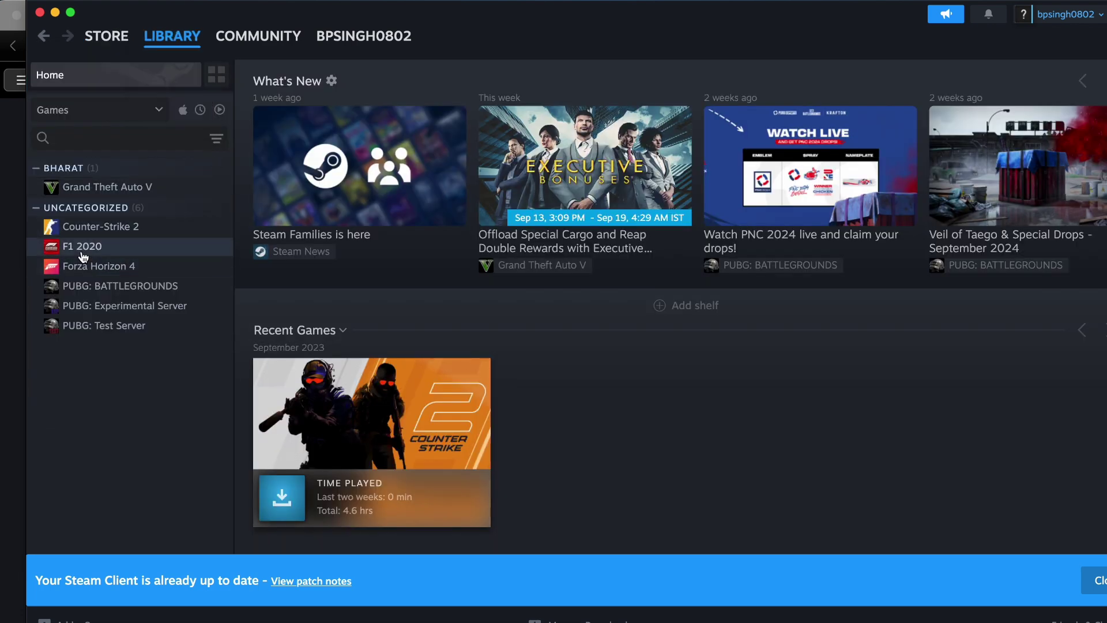
left_click(82, 253)
right_click(81, 252)
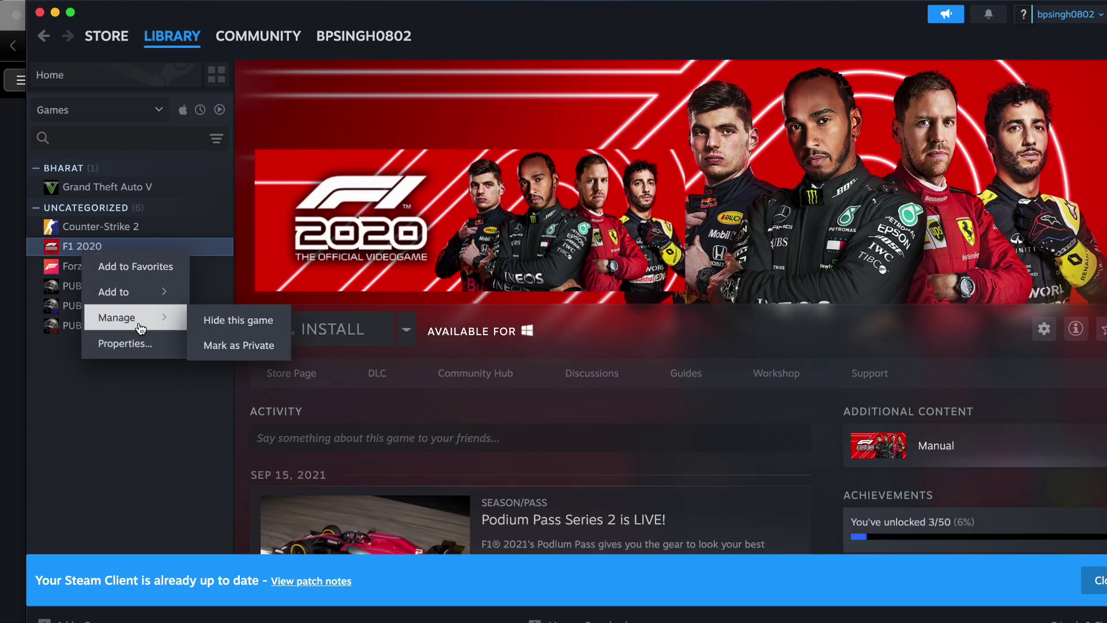
left_click(141, 343)
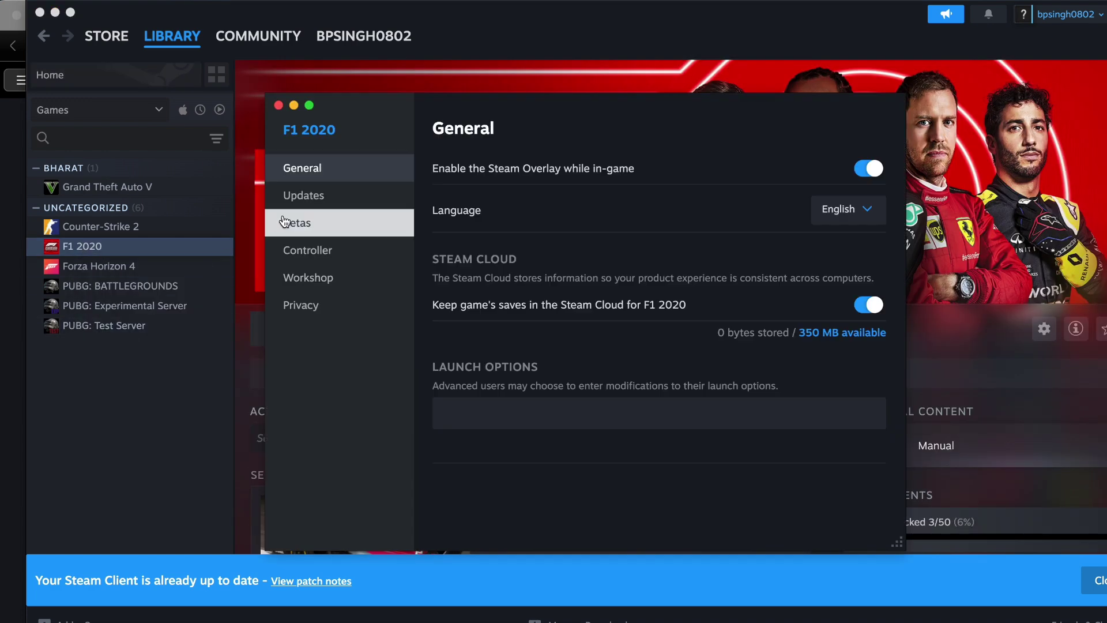
left_click(315, 196)
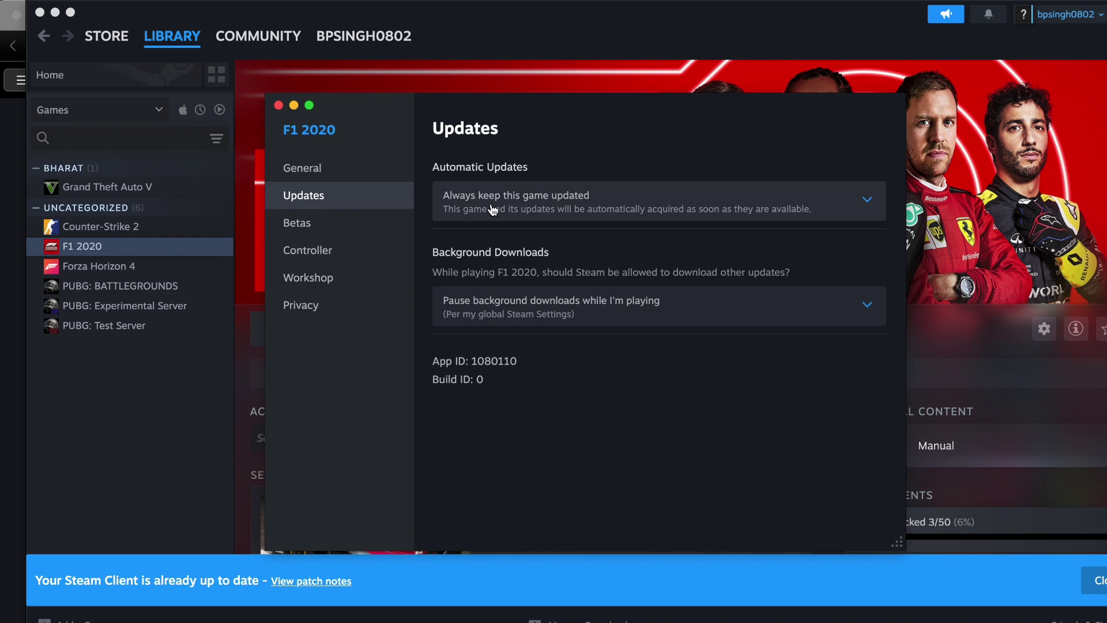